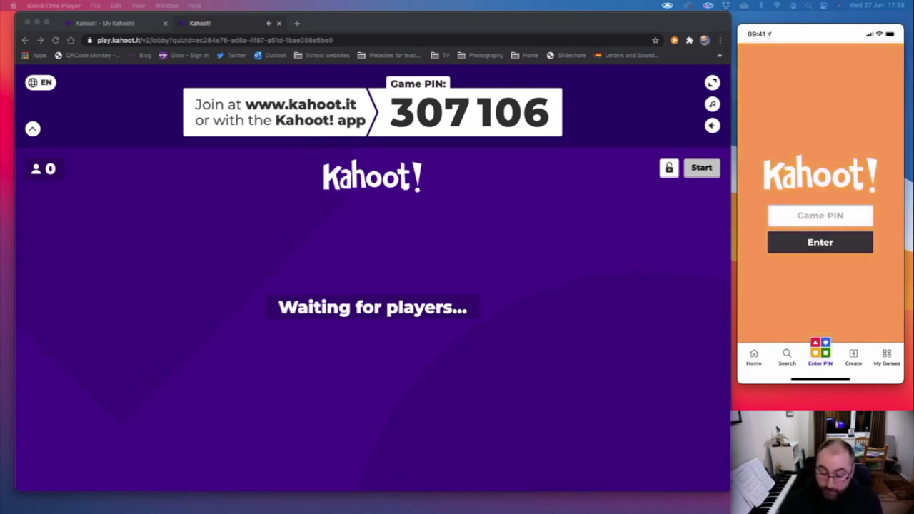
Enter the displayed game PIN in the phone's Kahoot! app and submit it to join the quiz.
click(819, 215)
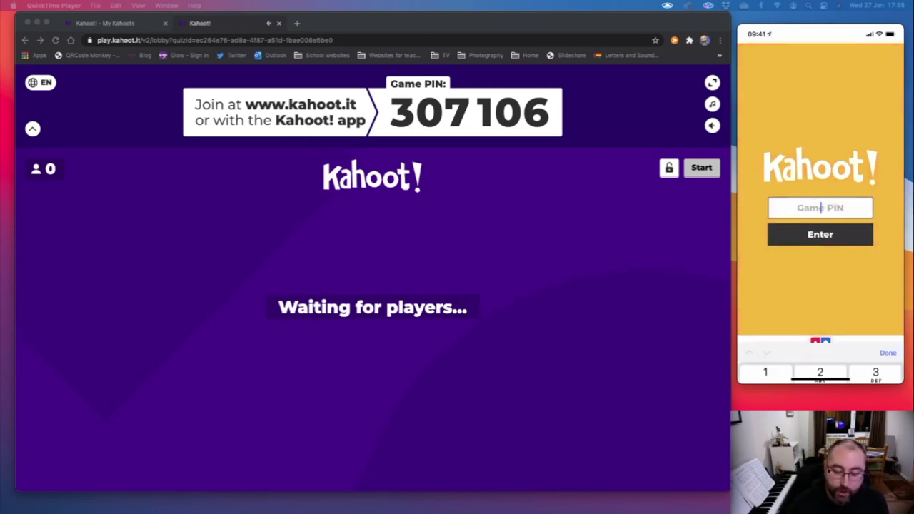
text(307)
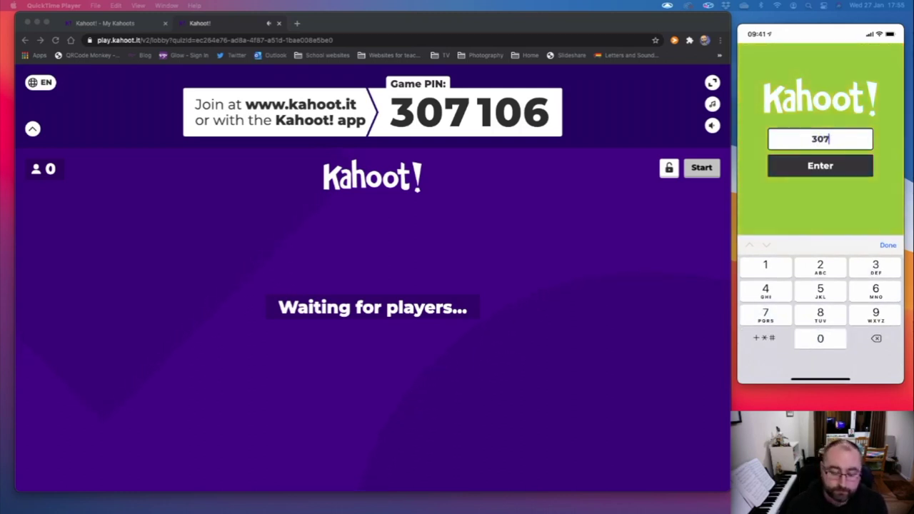
text(106)
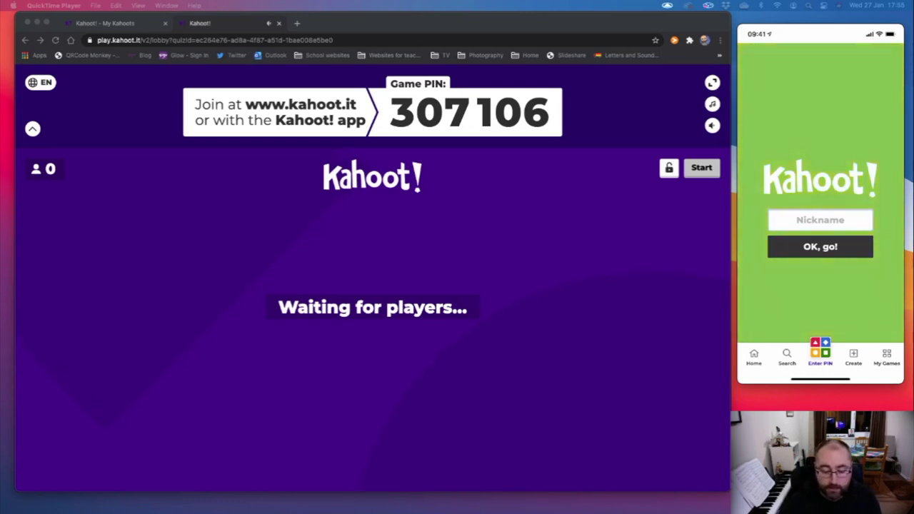
Fill in the player's nickname on the phone and submit it to enter the game lobby.
click(820, 220)
text(M)
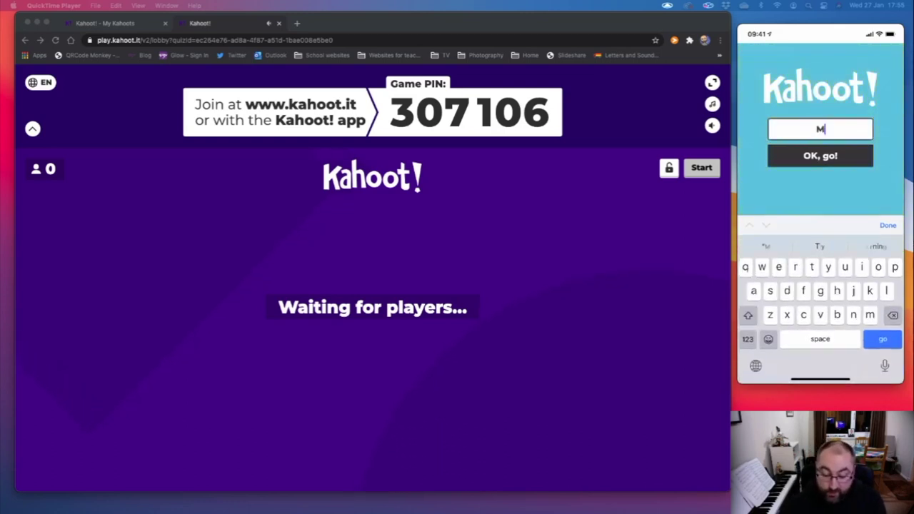
text(r )
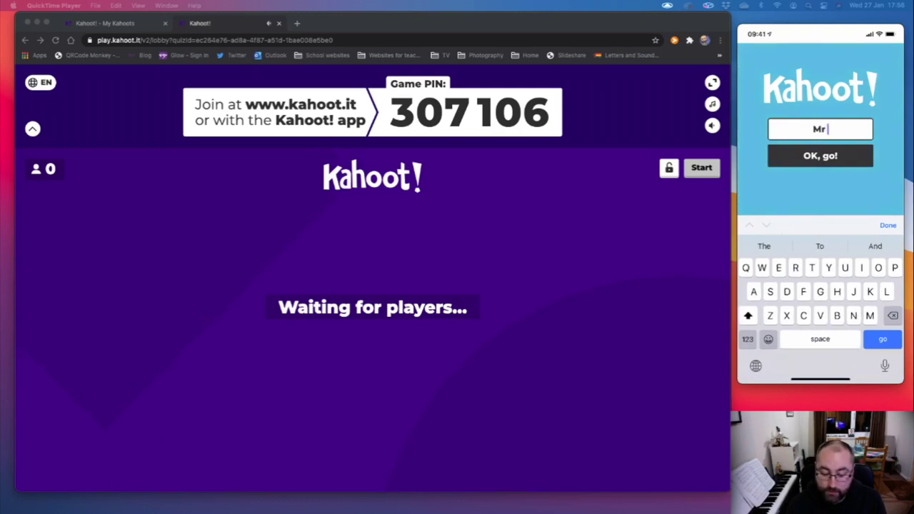
text(F)
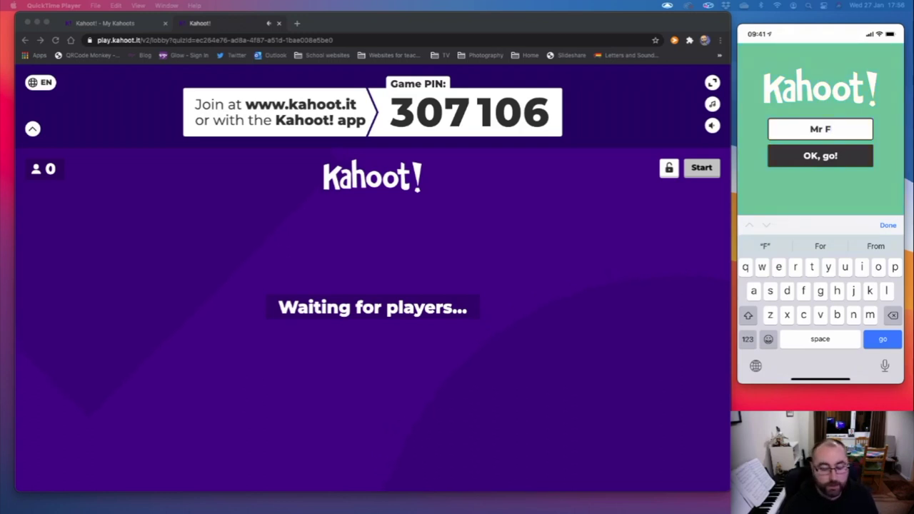
key(Return)
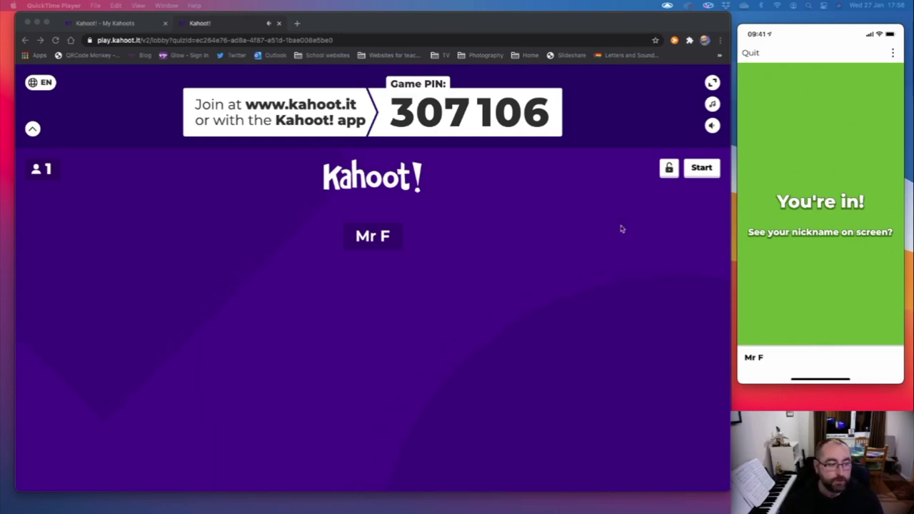
Start the quiz from the host lobby and advance past the giant tortoise question and its scoreboard to question 2.
click(699, 169)
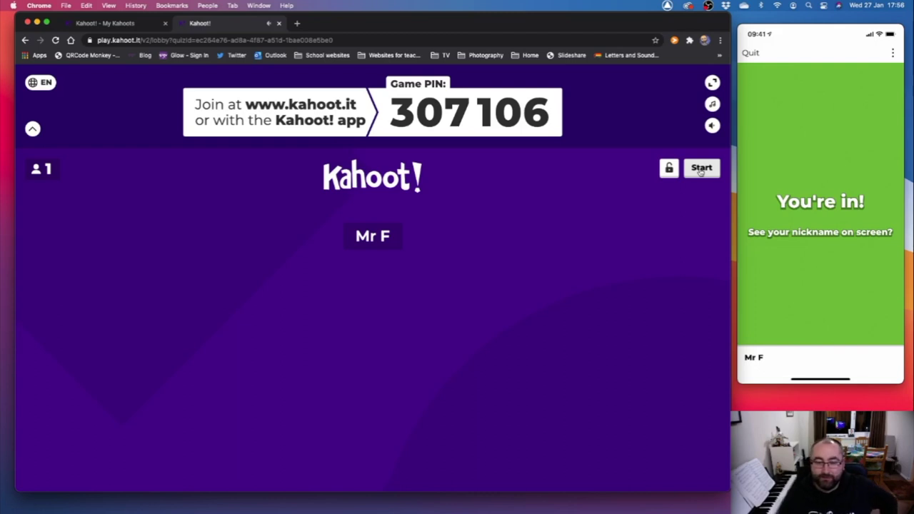
click(700, 169)
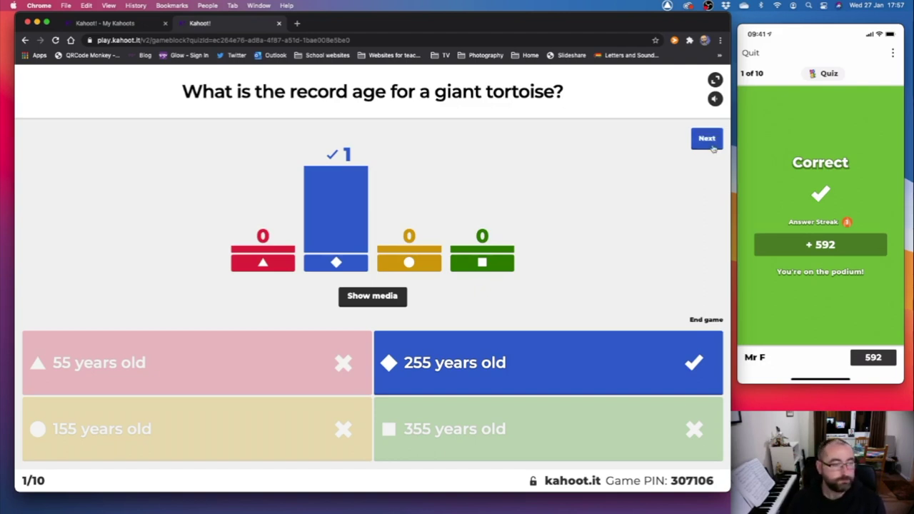
click(710, 143)
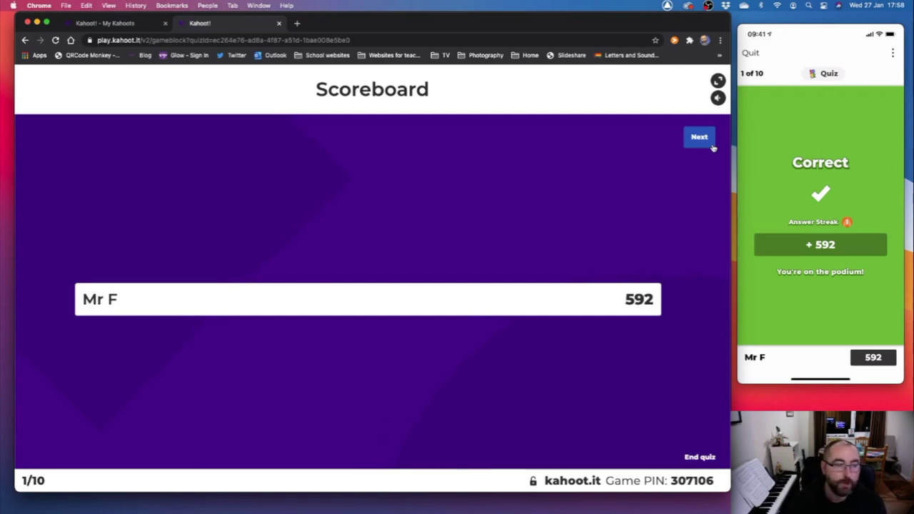
click(709, 141)
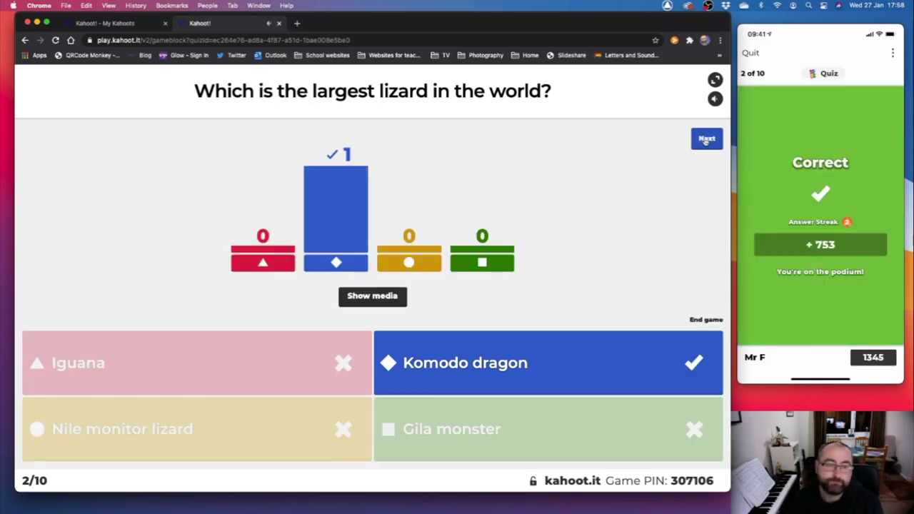
Advance the host screen through the results and scoreboards of questions 2 and 3 to the gorilla question.
click(705, 140)
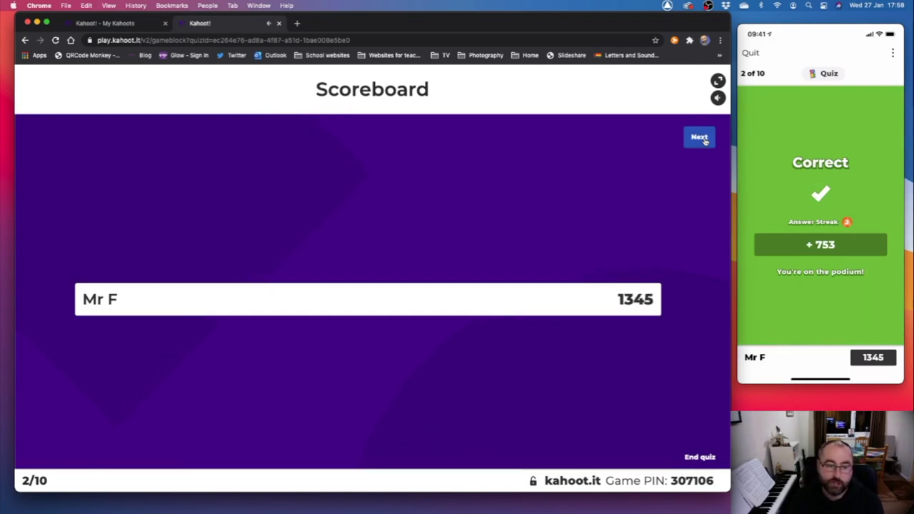
click(699, 138)
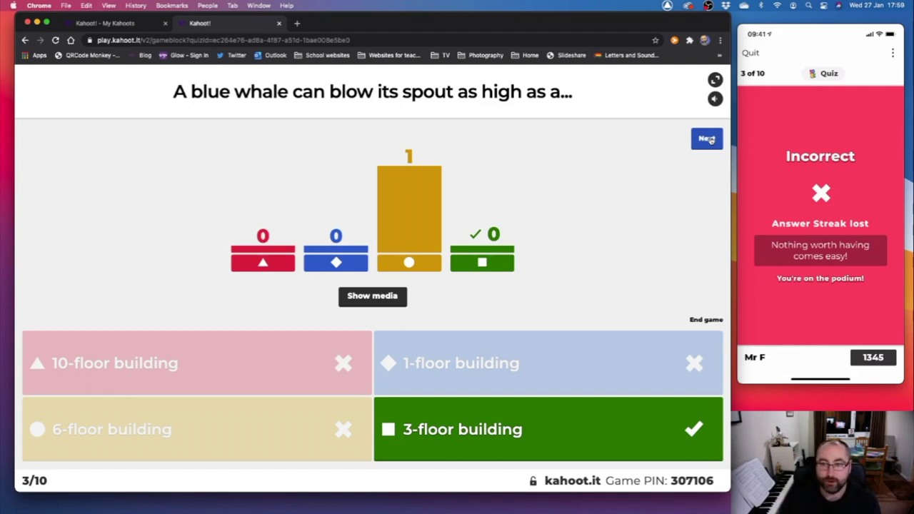
click(707, 139)
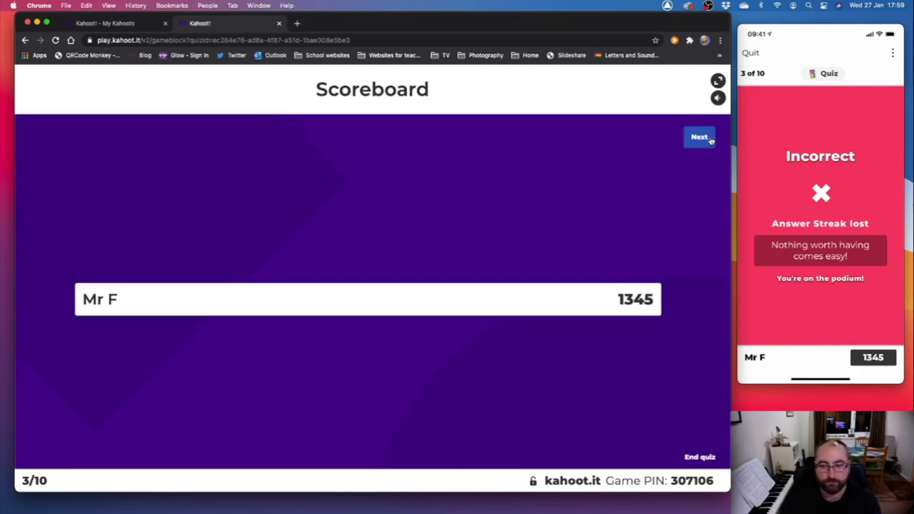
click(699, 138)
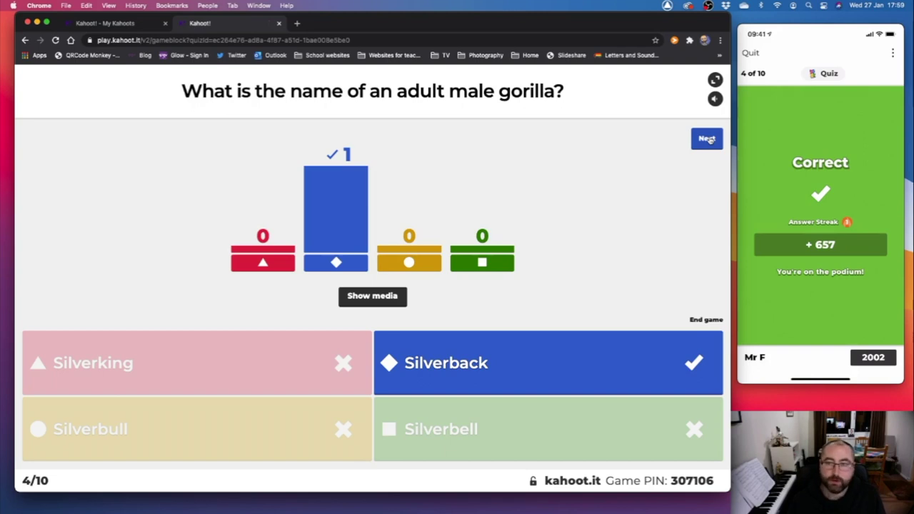
Advance the host screen through the results and scoreboards of questions 4 and 5 to the elephant question.
click(707, 139)
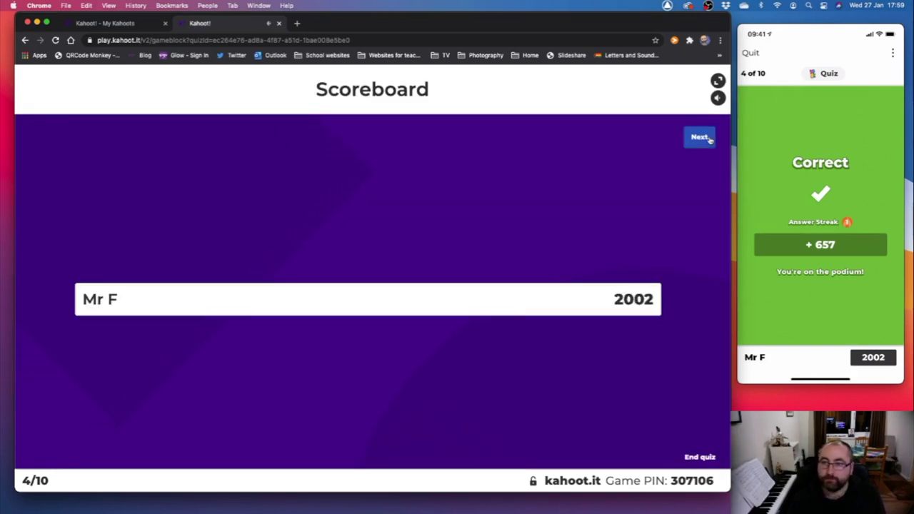
click(700, 138)
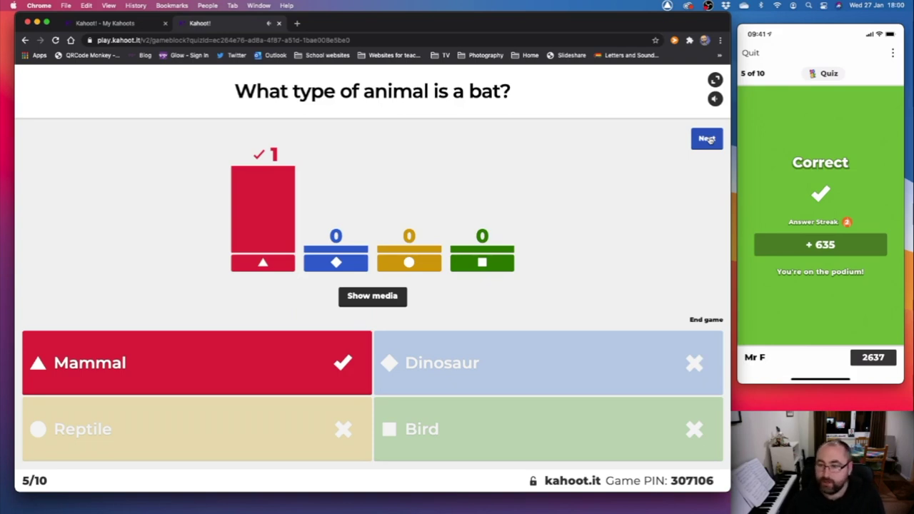
click(706, 138)
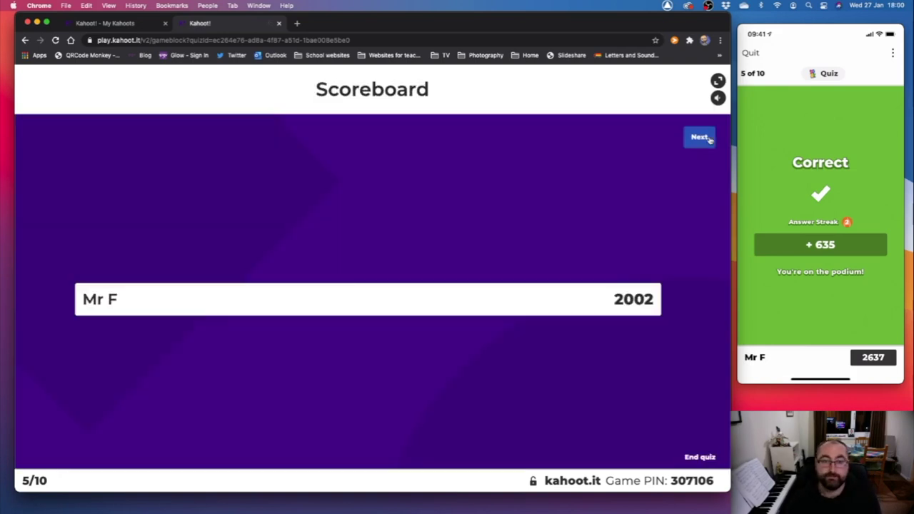
click(699, 139)
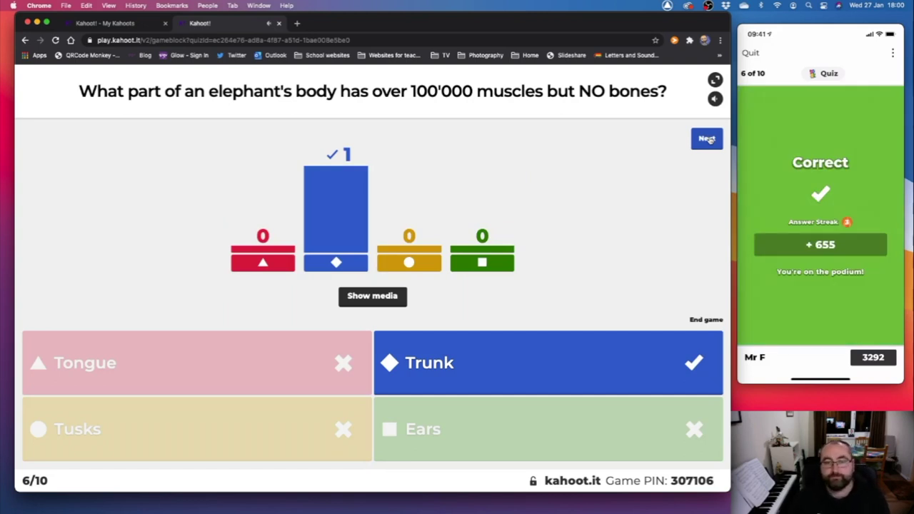
Advance the host screen through the results and scoreboards of questions 6 and 7 to the lion's roar question.
click(706, 140)
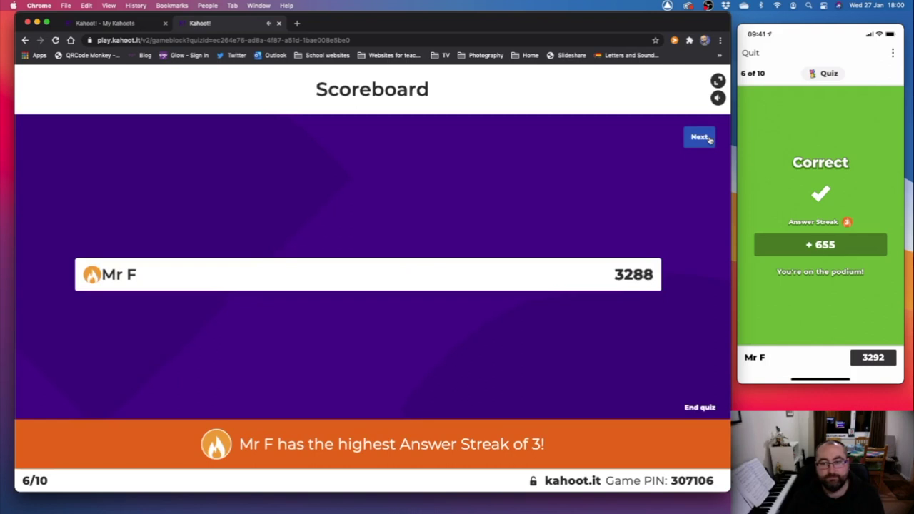
click(699, 137)
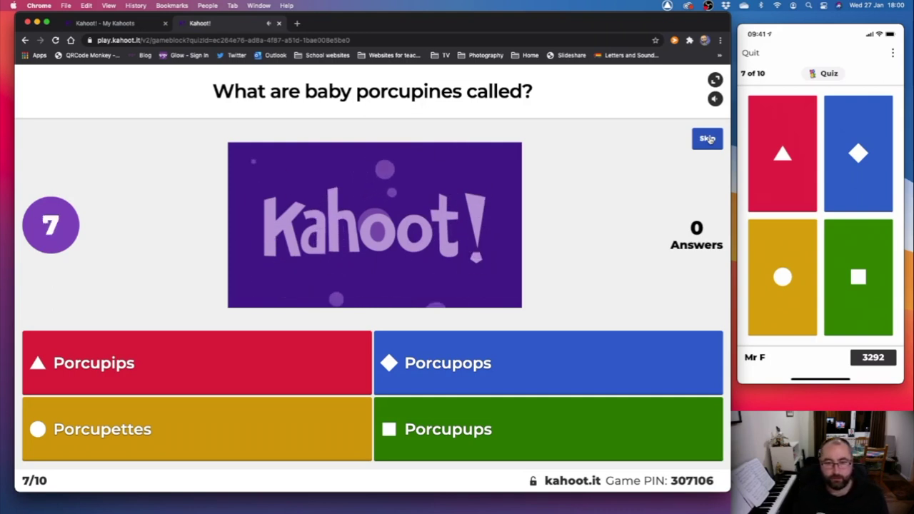
click(707, 138)
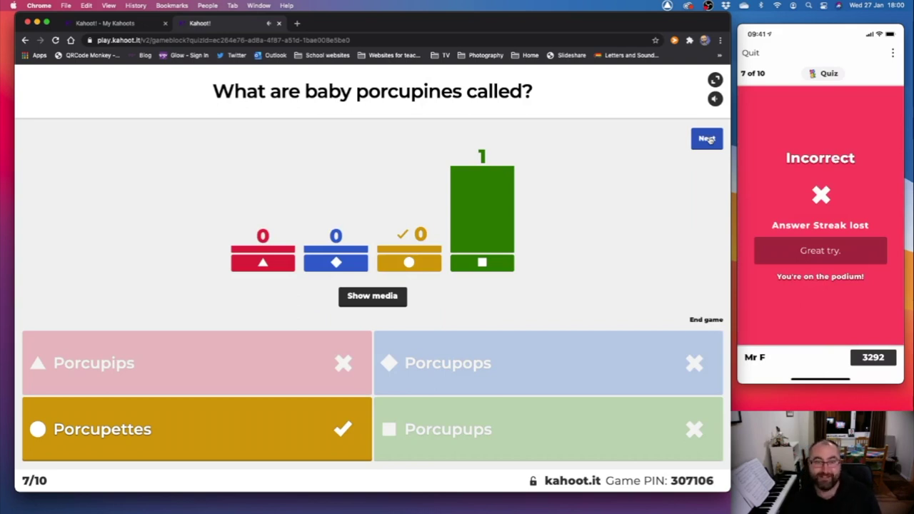
click(707, 139)
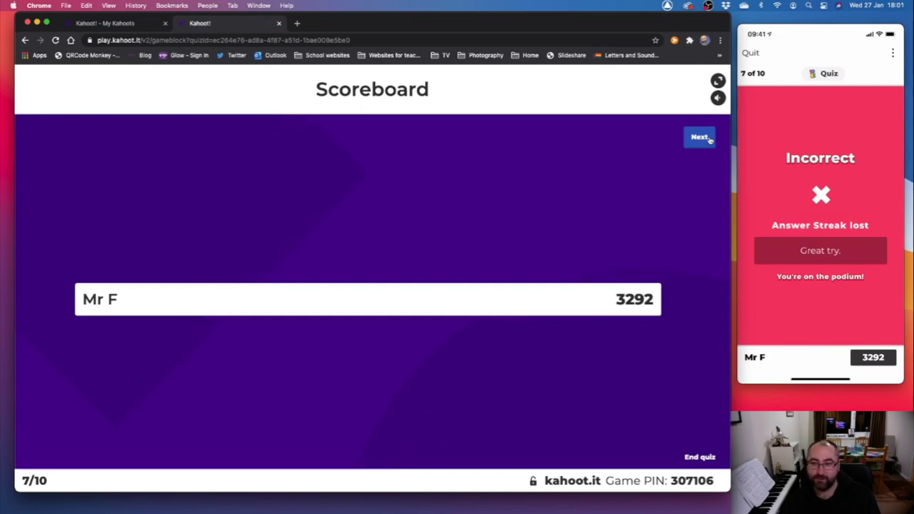
click(699, 139)
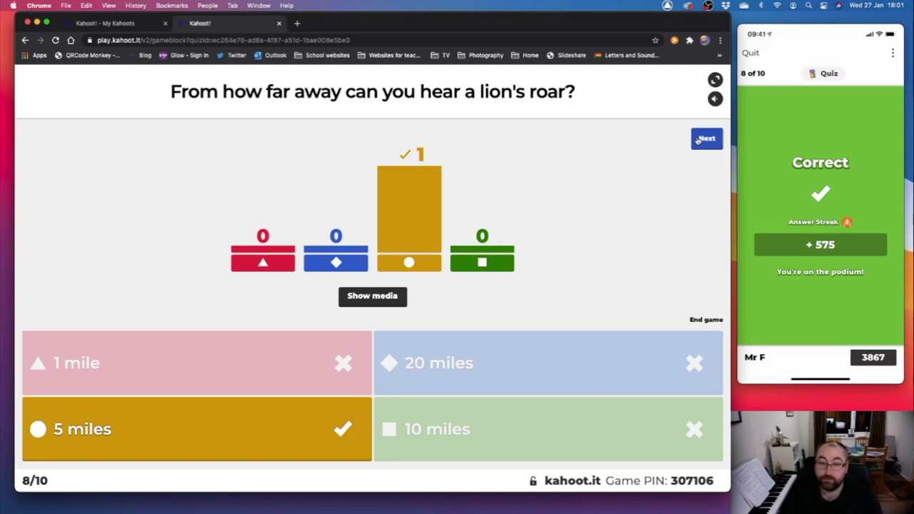
Advance the host screen through questions 8 and 9 and the final skunk question to the Animals #1 podium.
click(698, 141)
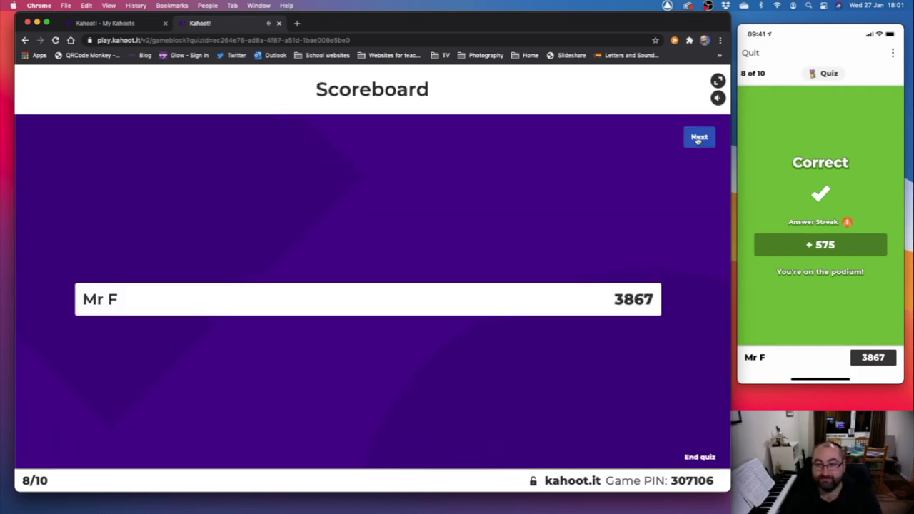
click(698, 137)
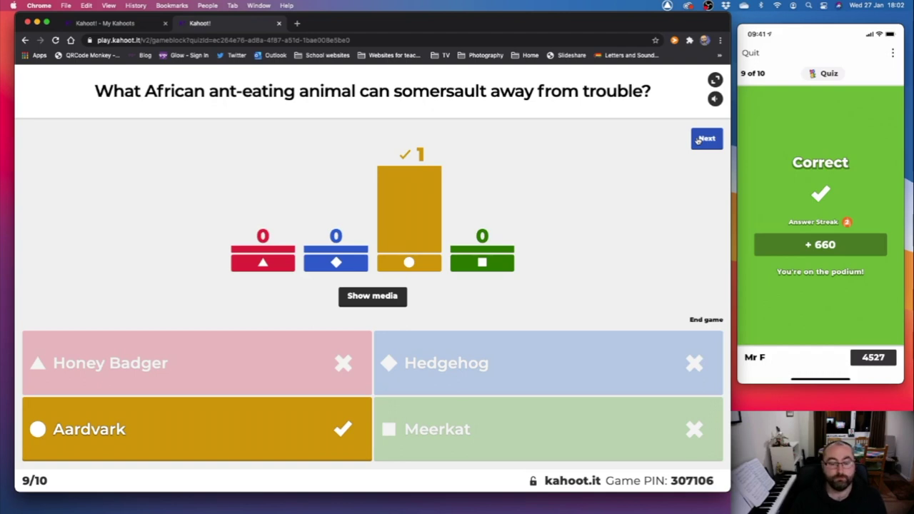
click(698, 140)
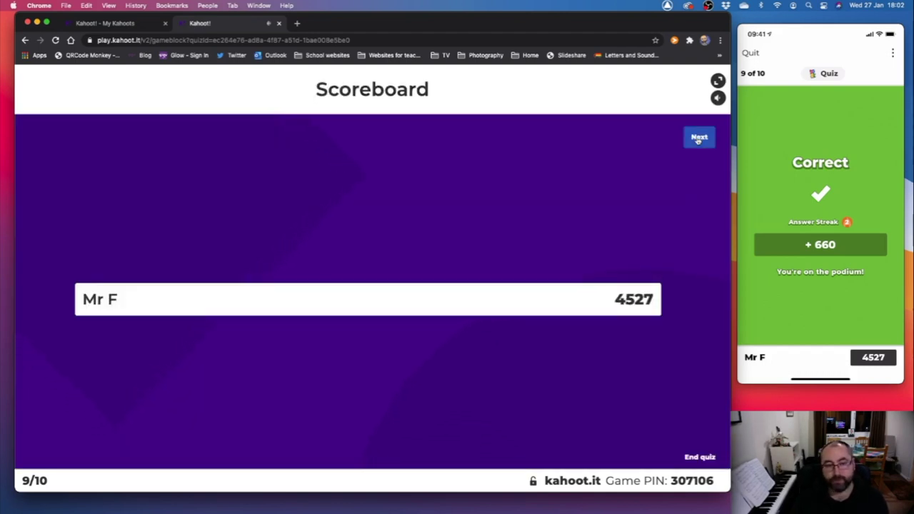
click(698, 138)
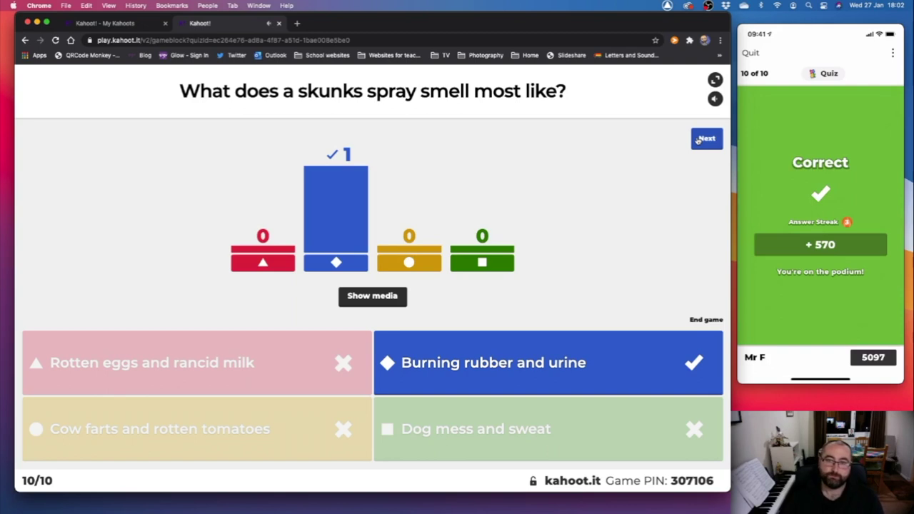
click(705, 138)
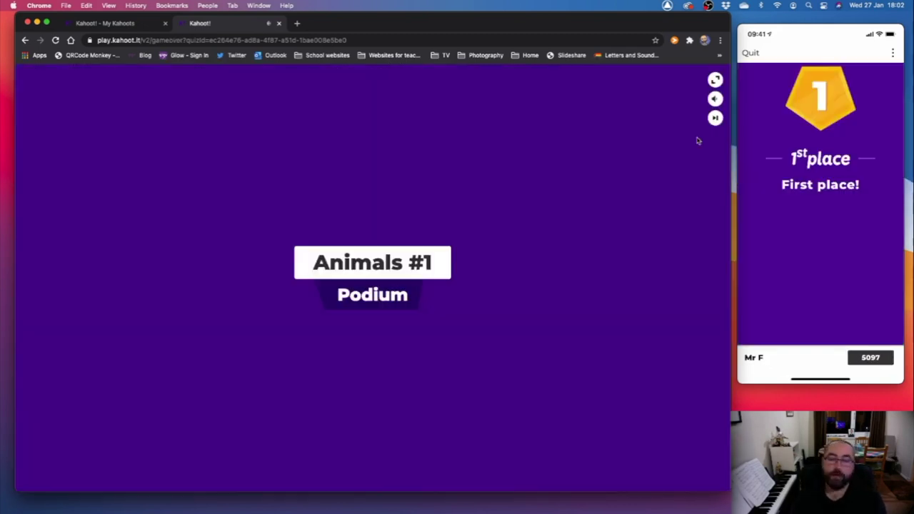